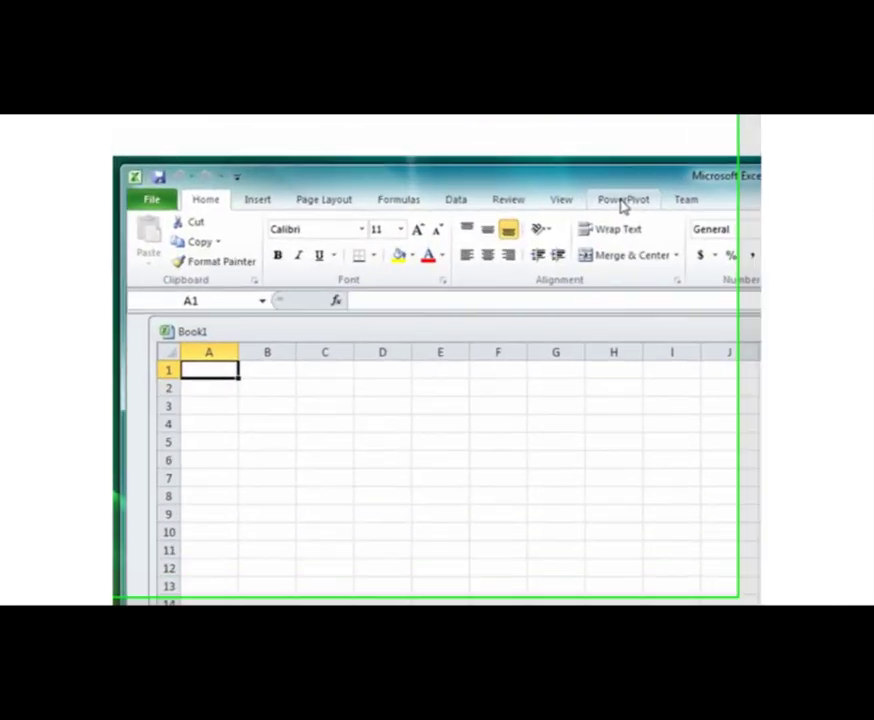
Open the PowerPivot window for the workbook and start a table import from a SQL Server database
left_click(418, 159)
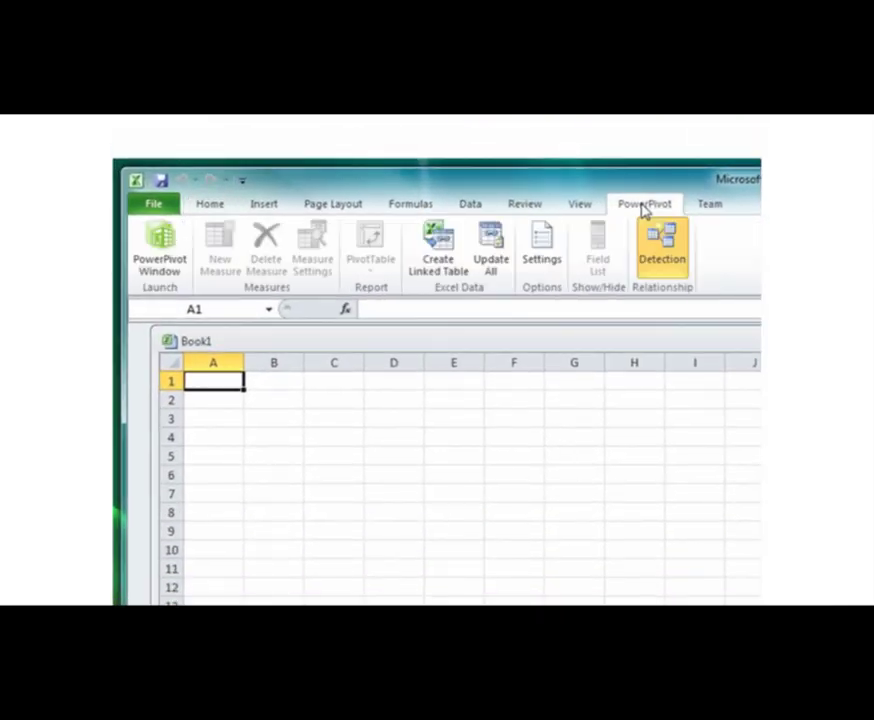
left_click(166, 250)
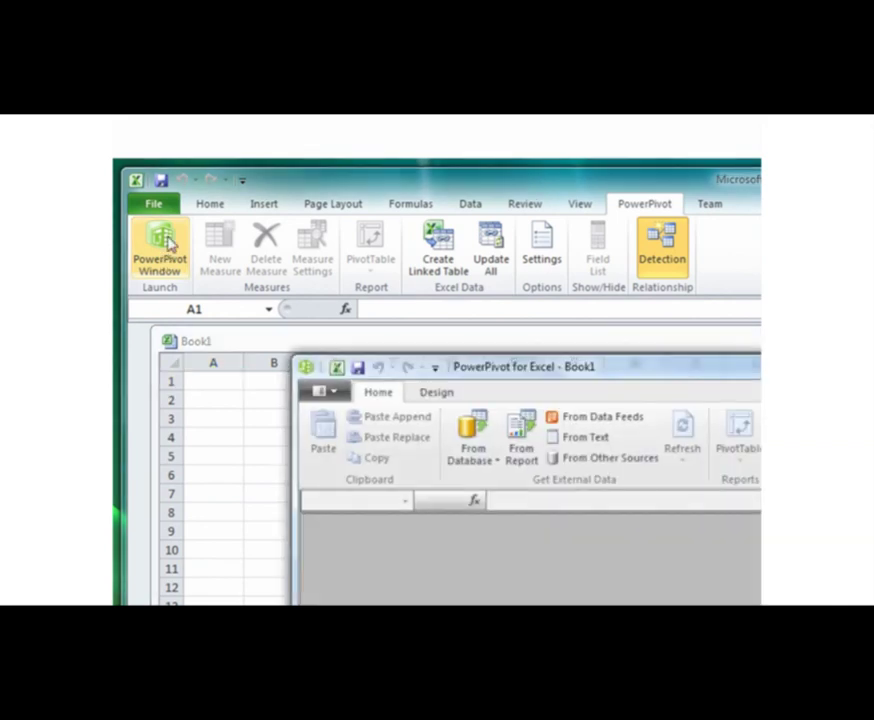
left_click(495, 462)
left_click(506, 486)
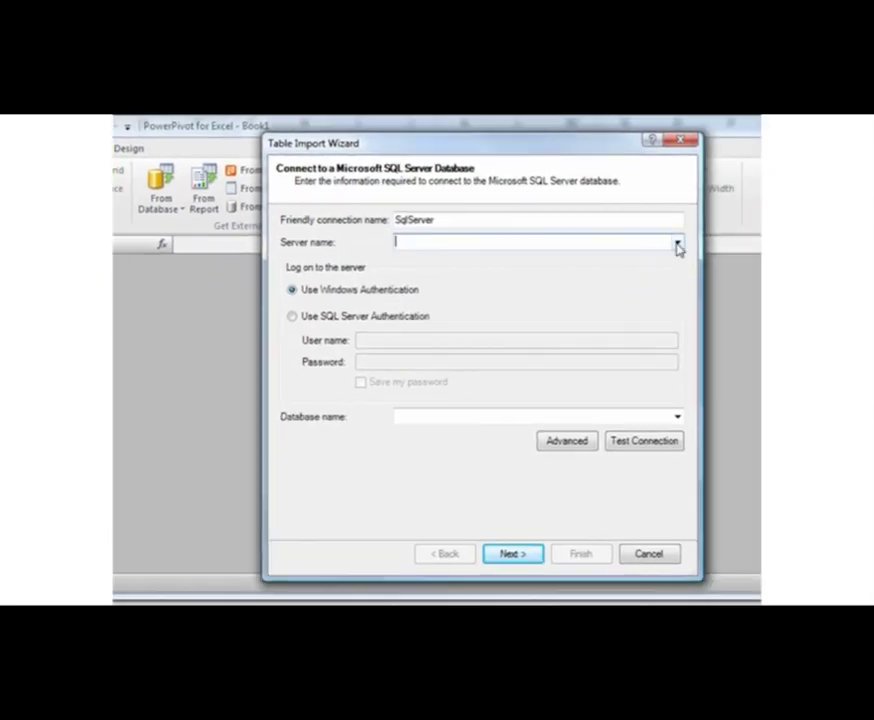
Set the import connection to server ASDOCSNEWPC\SSR2MIHART and database Contoso, and test the connection
left_click(677, 244)
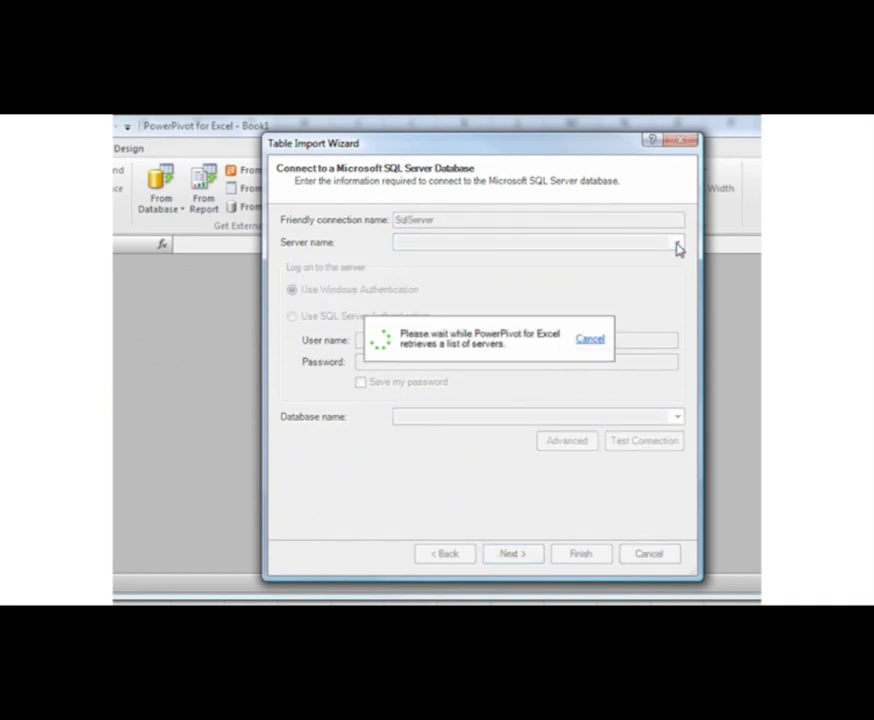
left_click(519, 291)
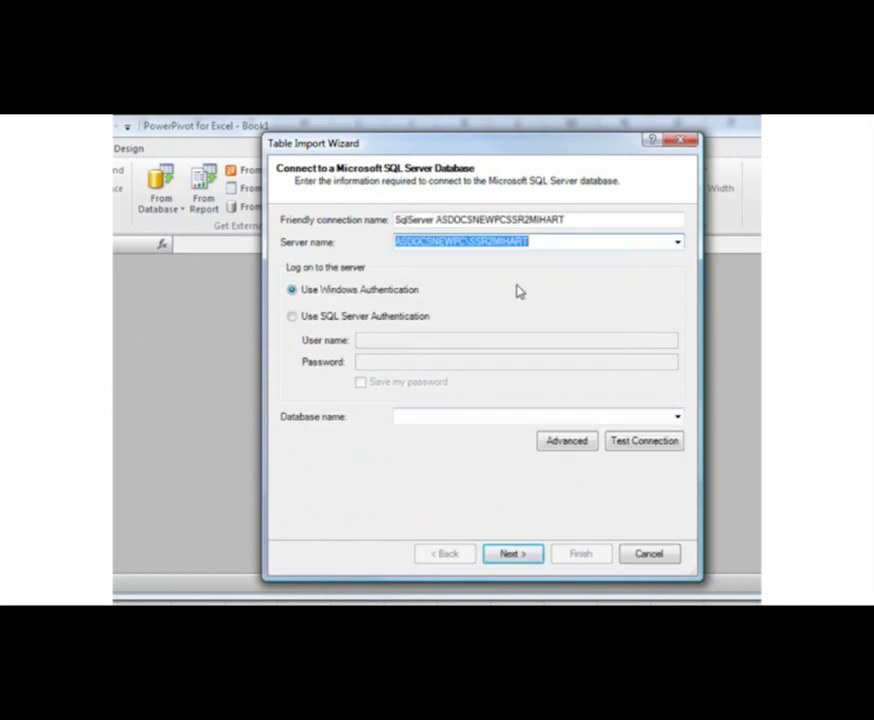
left_click(678, 416)
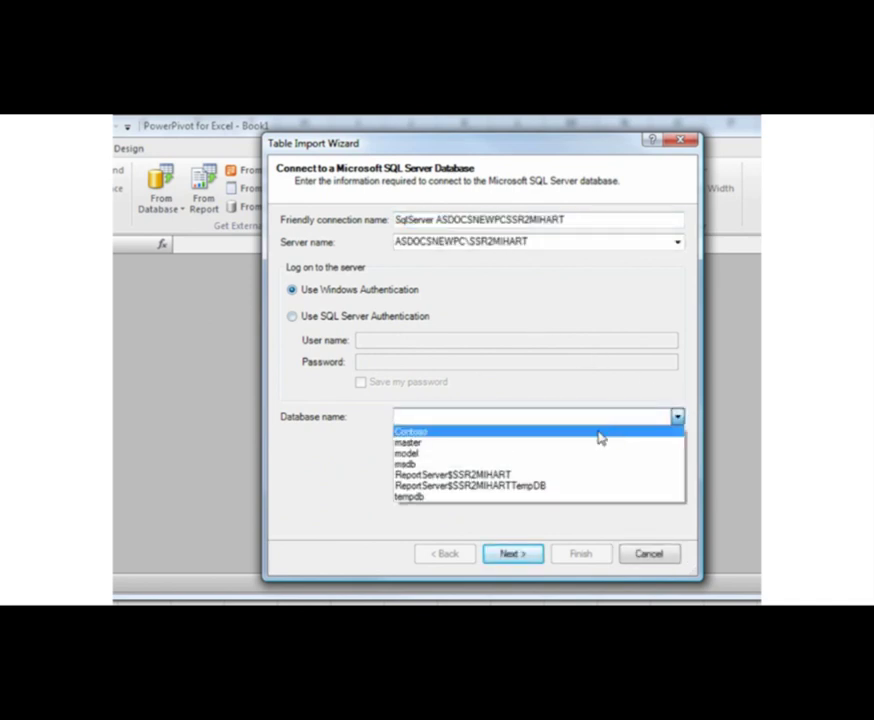
left_click(600, 433)
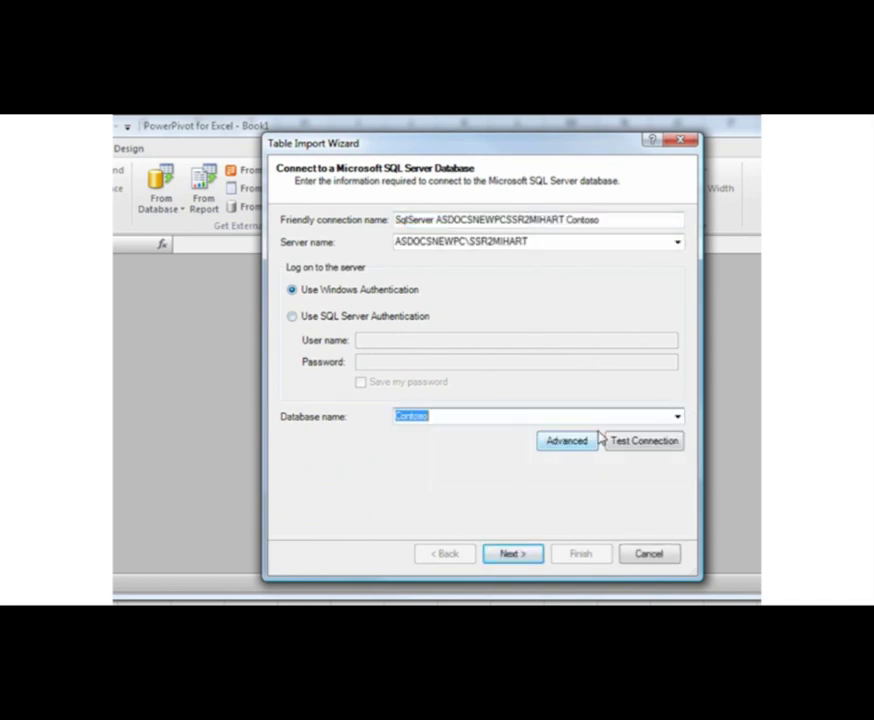
left_click(630, 443)
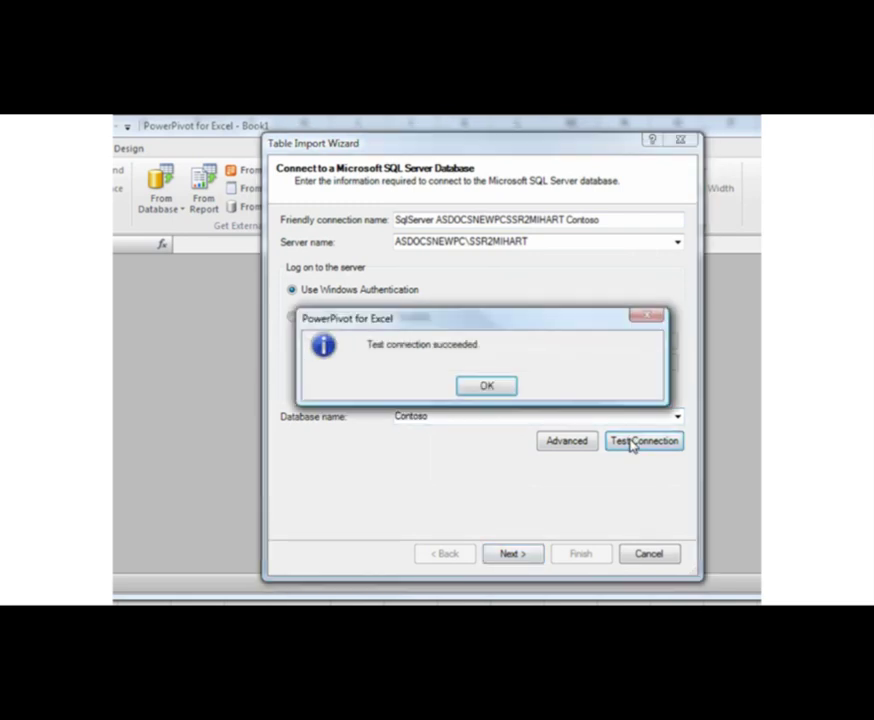
left_click(490, 392)
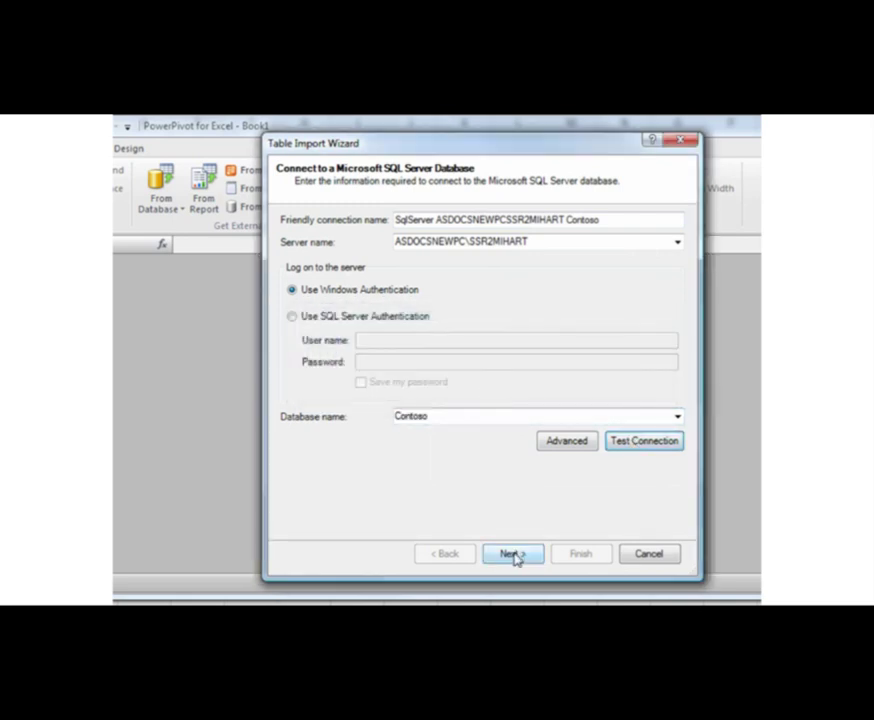
Choose to import from the list of tables and include DimChannel, DimDate, DimEntity, DimProduct, DimProductCategory and FactSales
left_click(512, 554)
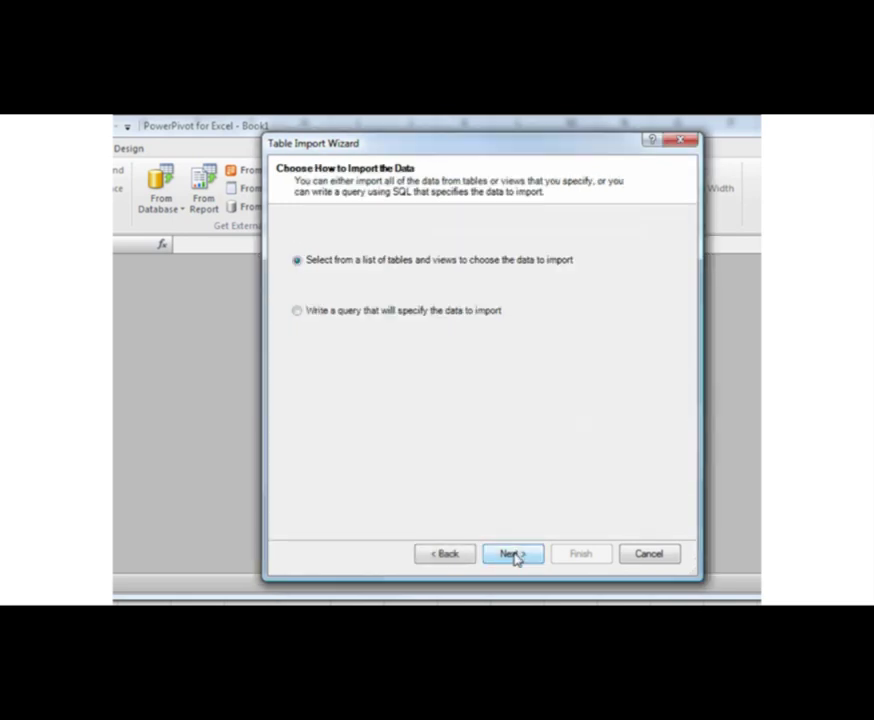
left_click(512, 554)
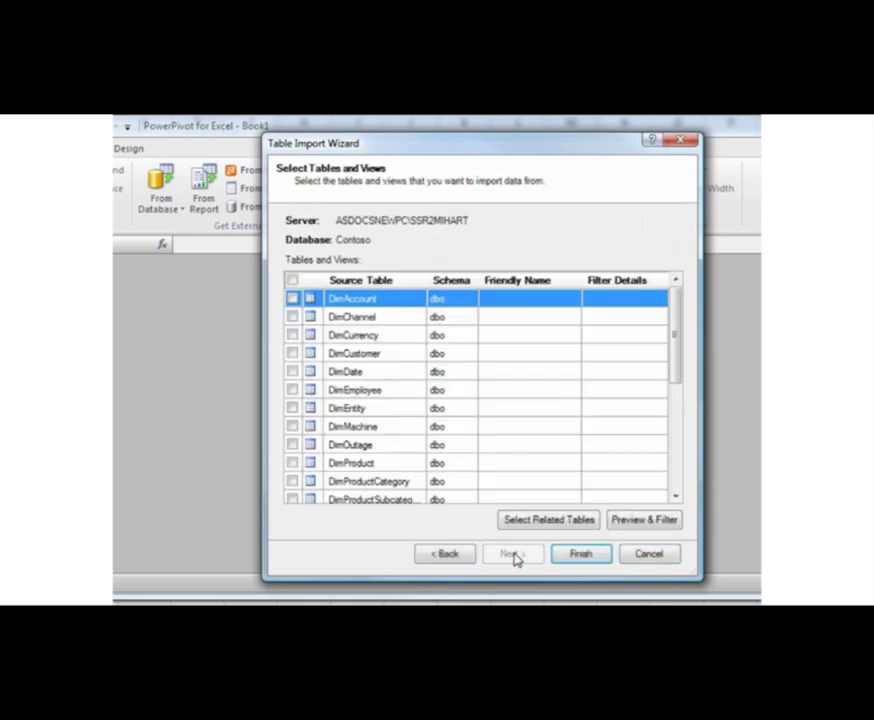
left_click(293, 318)
left_click(292, 372)
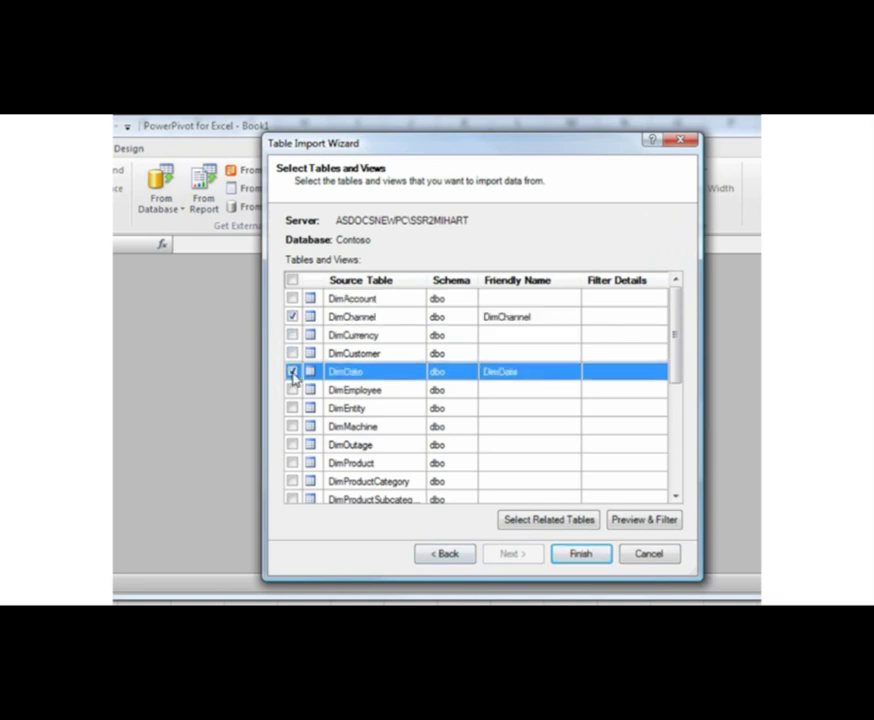
left_click(292, 408)
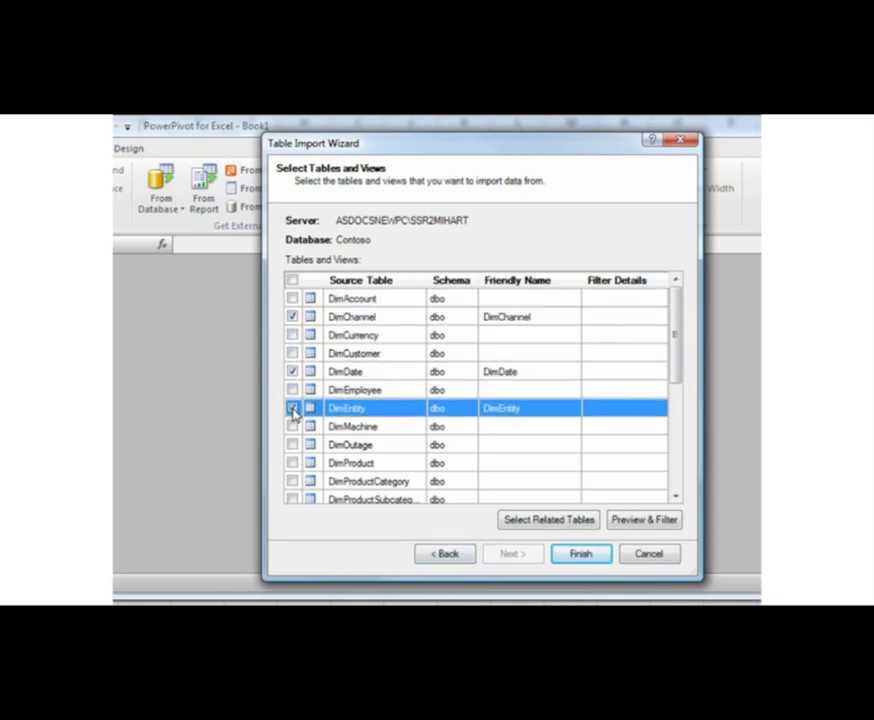
left_click(292, 463)
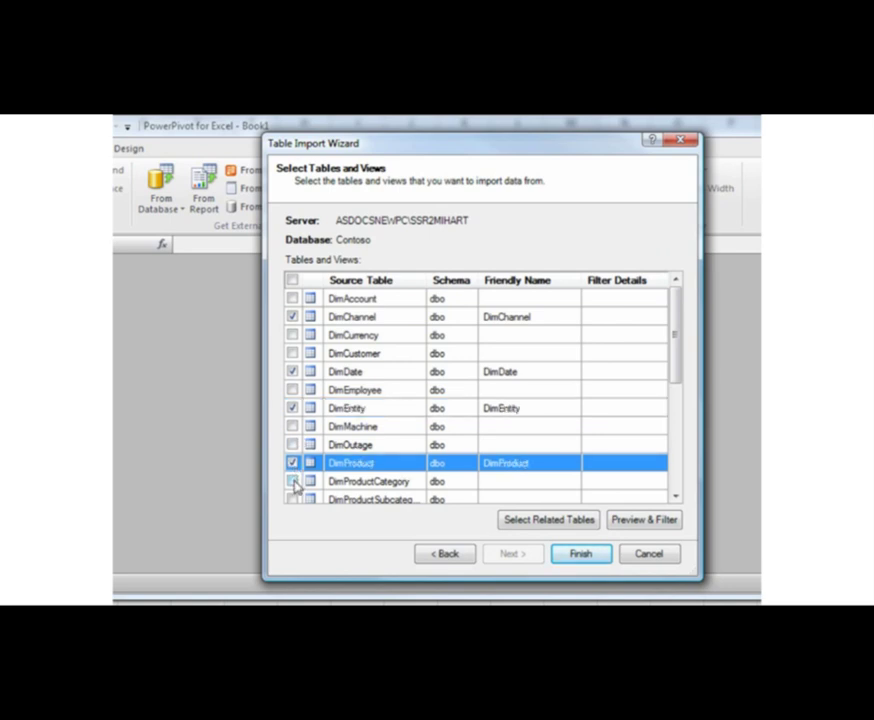
left_click(292, 481)
scroll(296, 486, "down", 2)
scroll(296, 486, "down", 2)
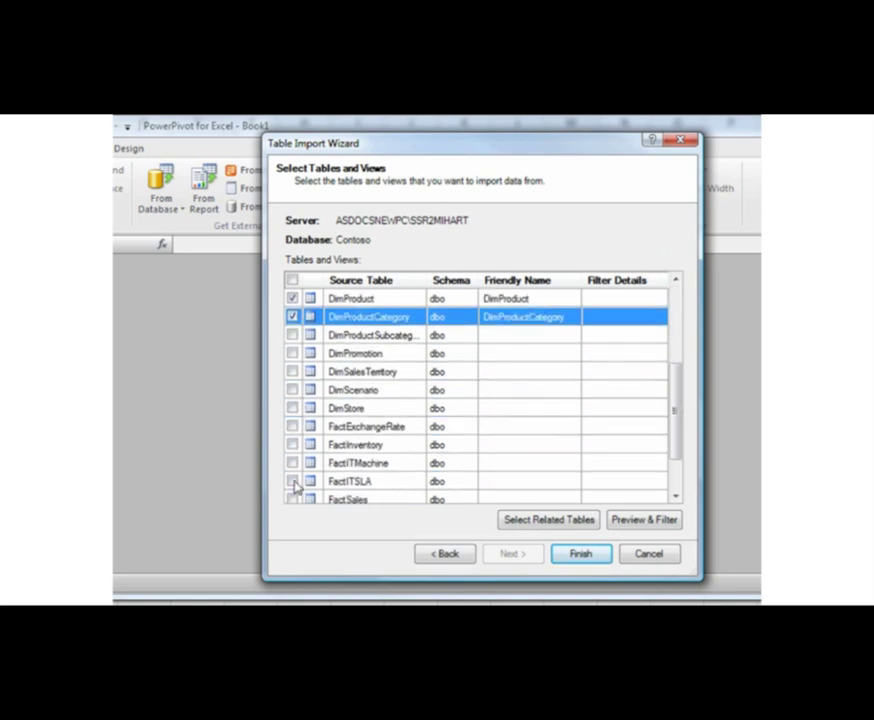
left_click(292, 482)
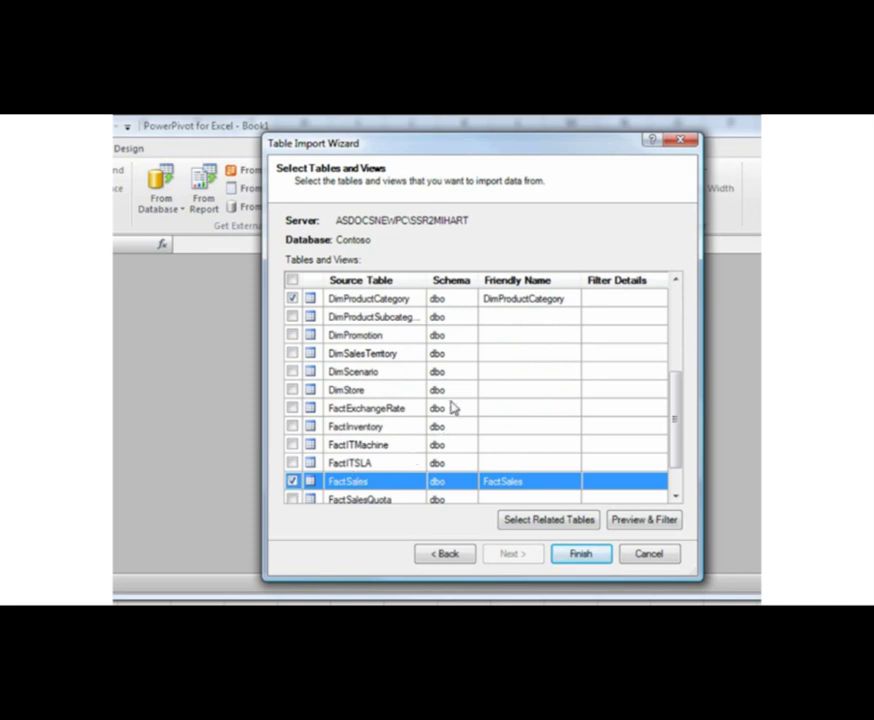
Filter ProductCategoryName in DimProductCategory to AUDIO, CAMERAS & CAMCORDERS, CELL PHONES, COMPUTERS, HOME APPLIANCES and TV & VIDEO
left_click(595, 301)
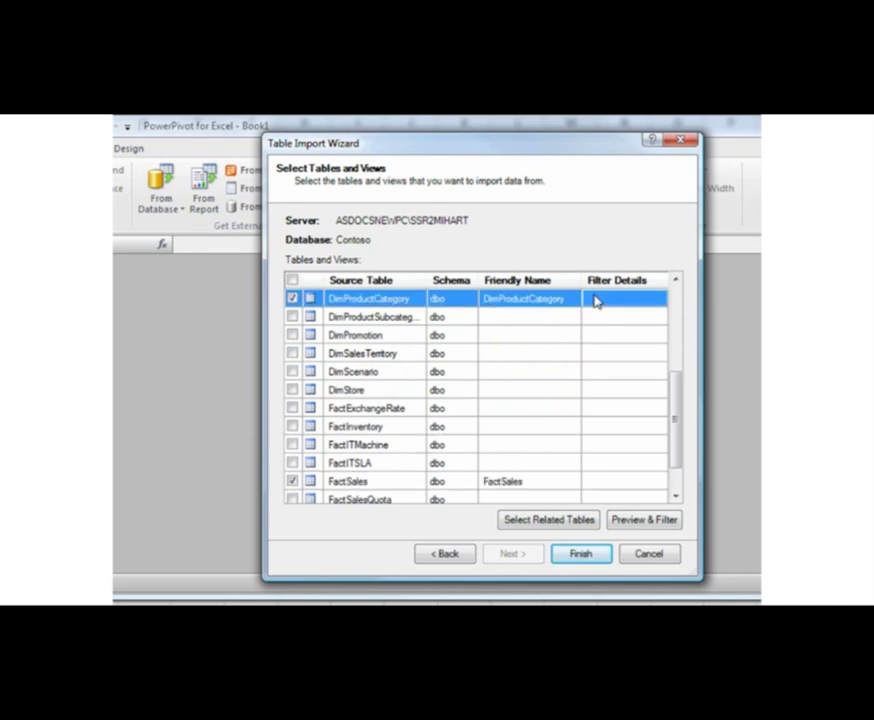
left_click(636, 524)
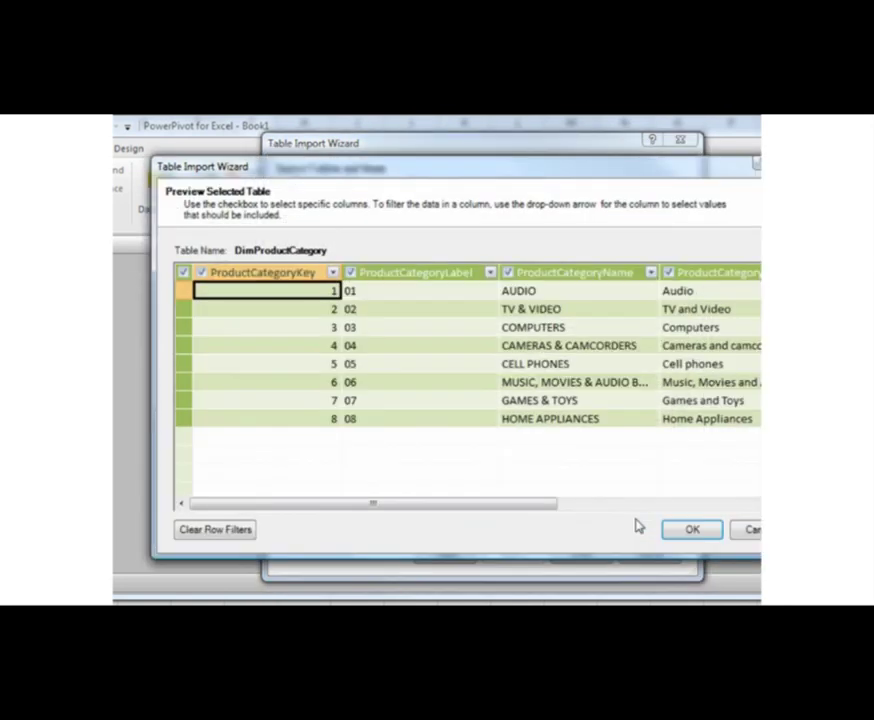
left_click(651, 273)
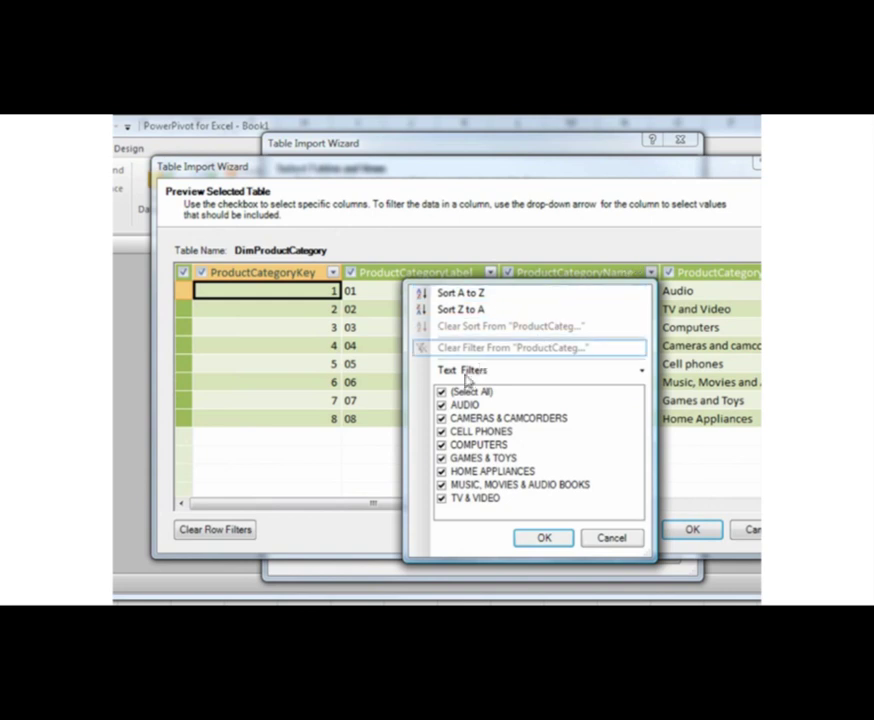
left_click(442, 393)
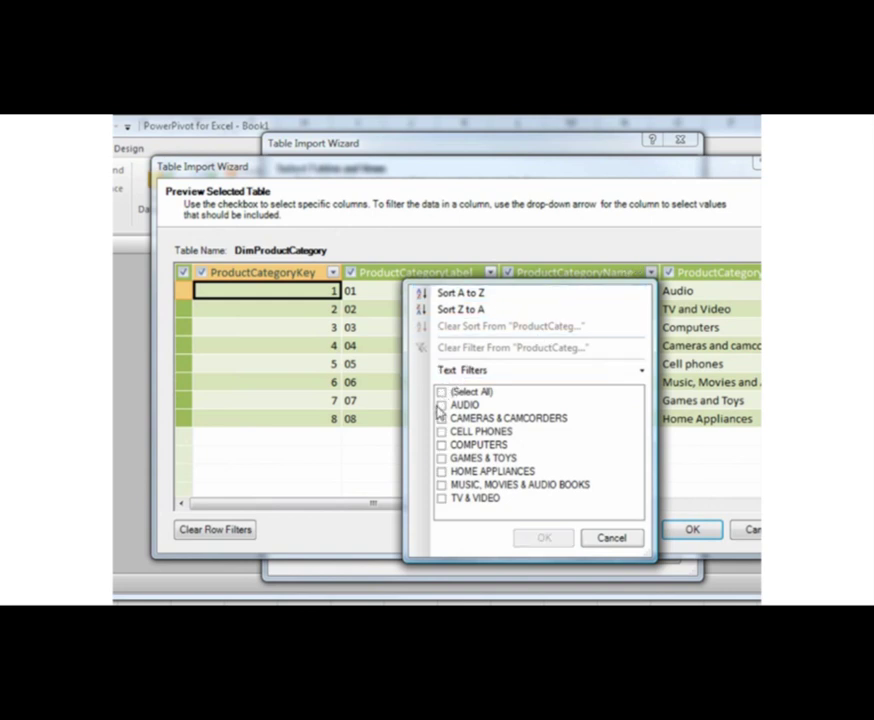
left_click(441, 405)
left_click(442, 419)
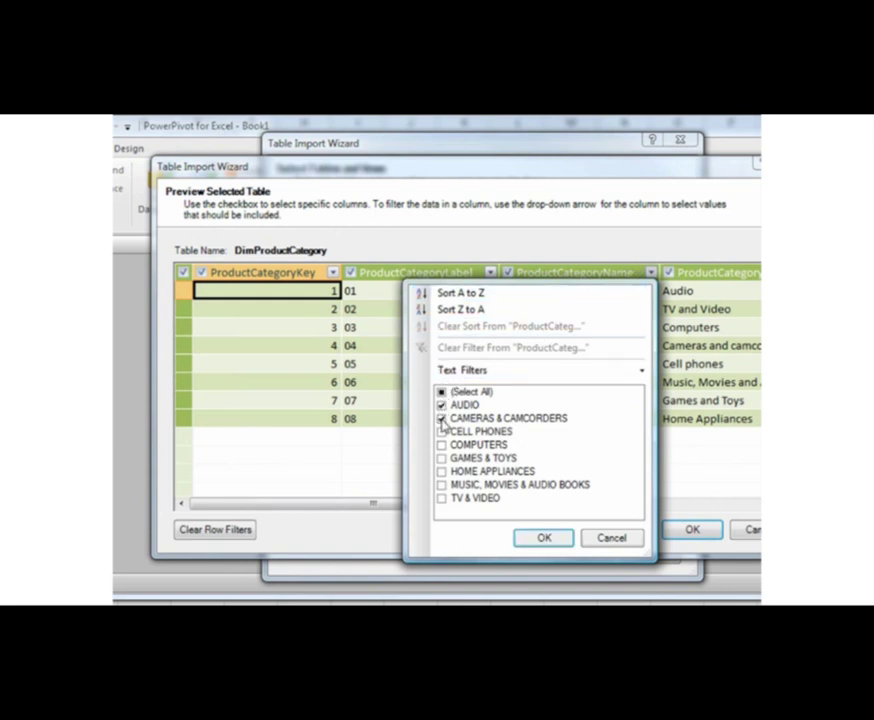
left_click(441, 432)
left_click(442, 446)
left_click(442, 473)
left_click(442, 498)
left_click(543, 539)
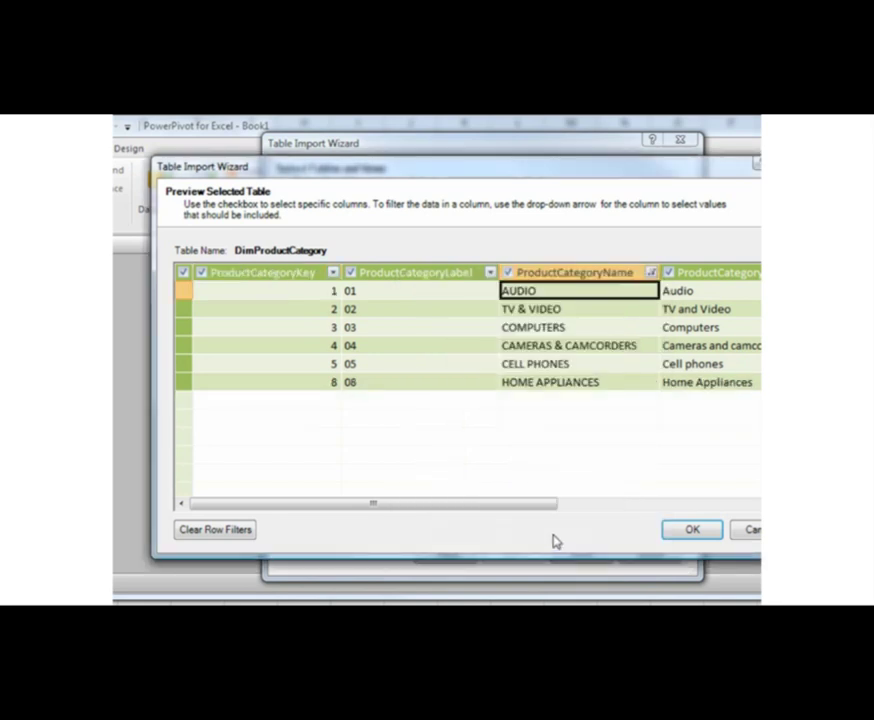
left_click(690, 531)
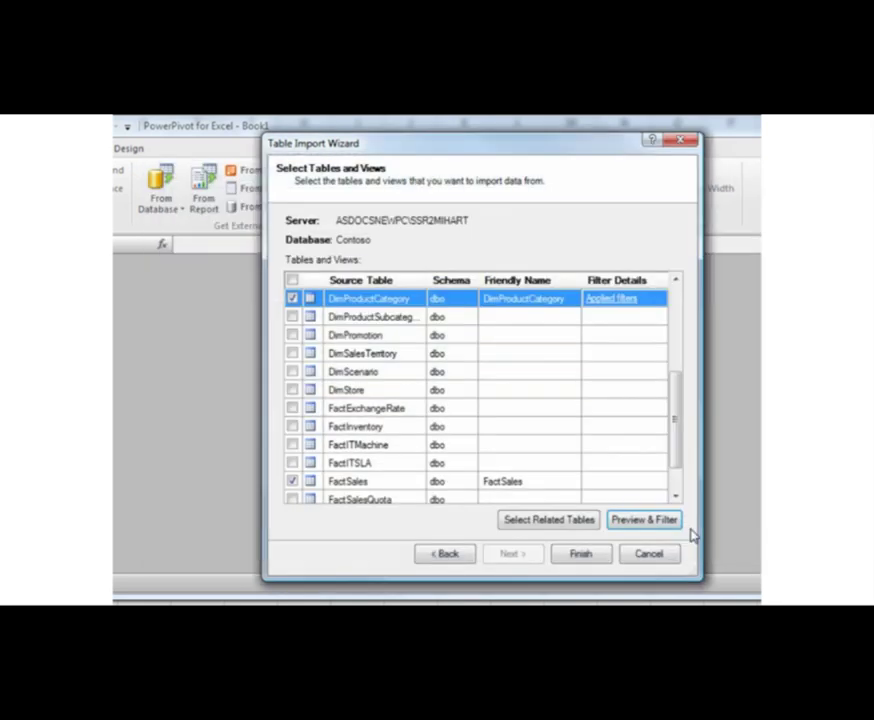
Preview the DimProduct table and exclude its ClassID, ClassName and StyleID columns from the import
left_click(676, 281)
left_click(676, 281)
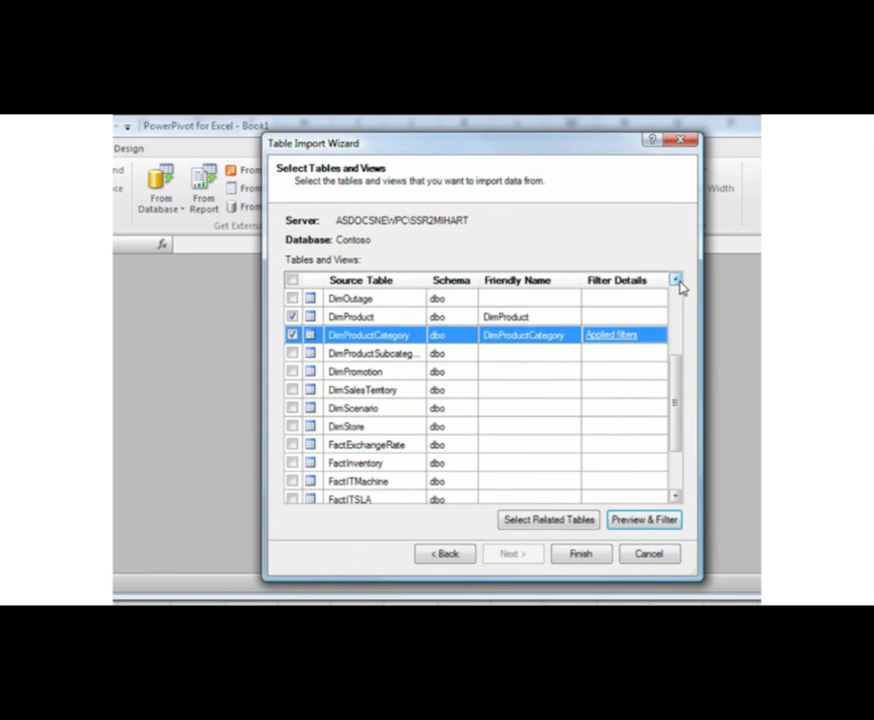
left_click(677, 283)
left_click(603, 335)
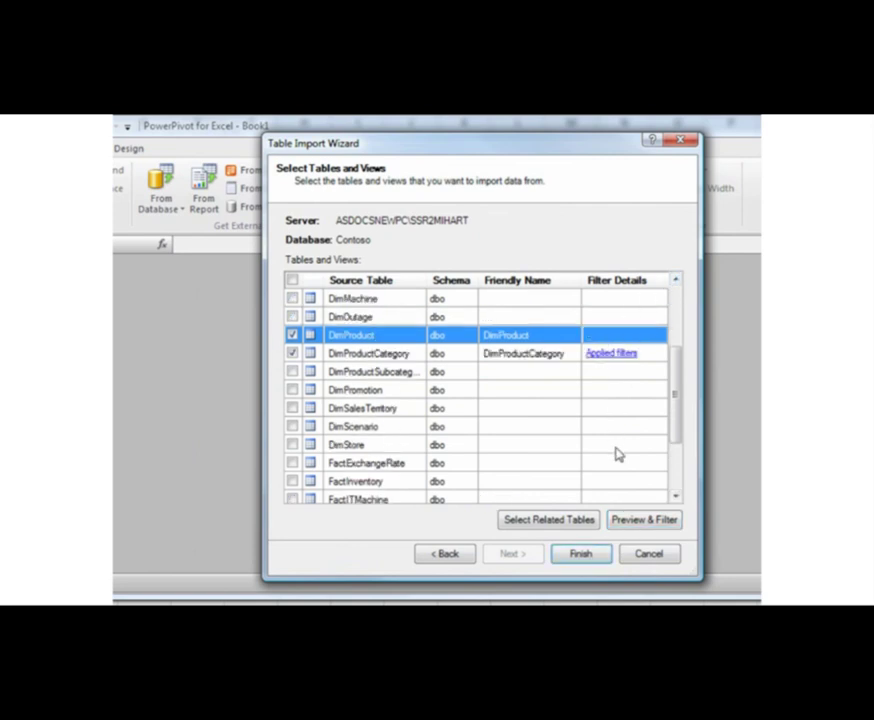
left_click(628, 521)
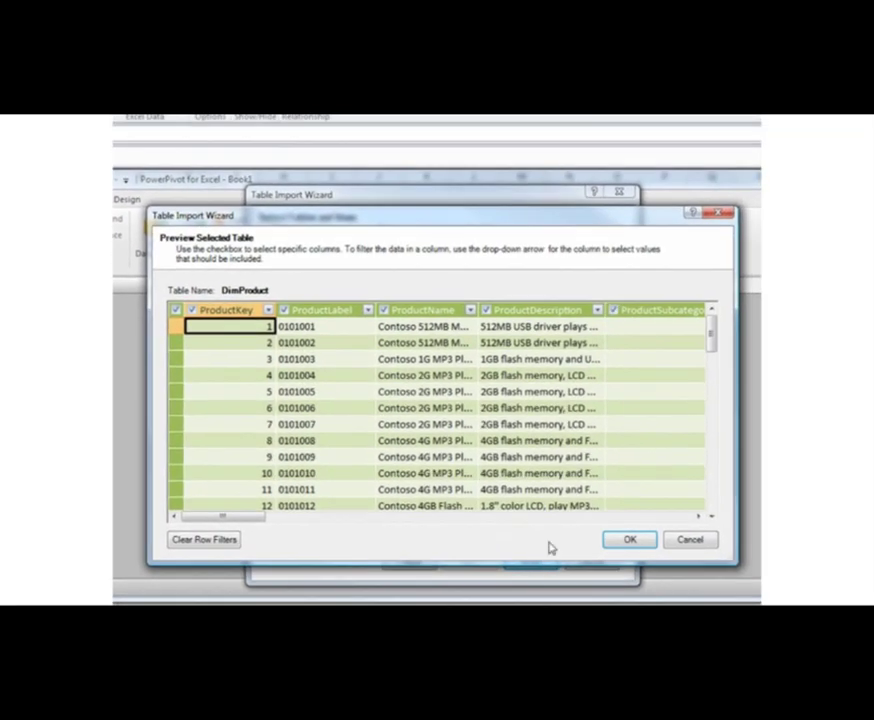
left_click(564, 517)
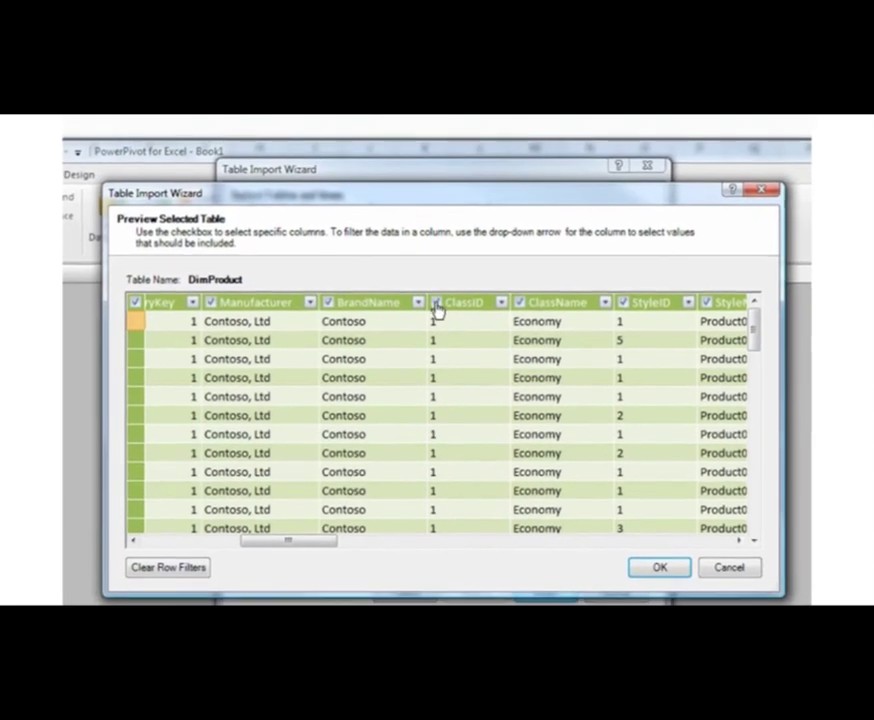
left_click(436, 304)
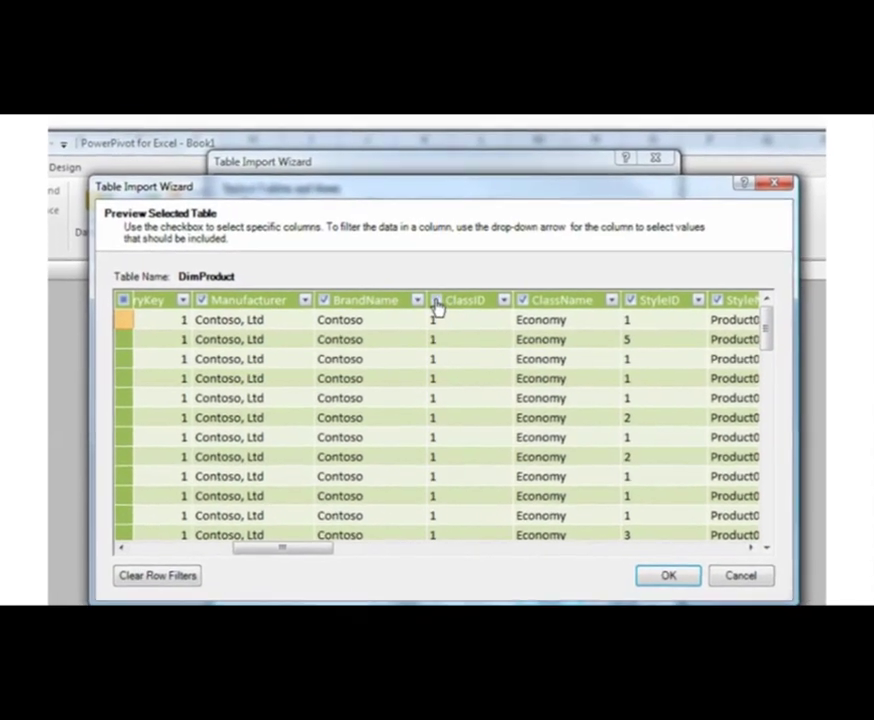
left_click(519, 302)
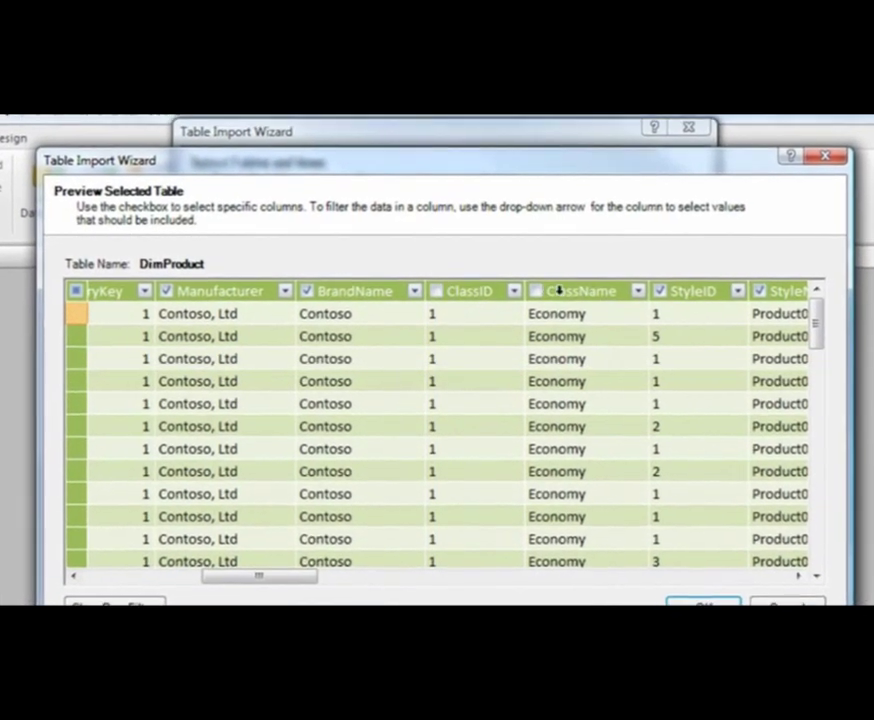
left_click(653, 295)
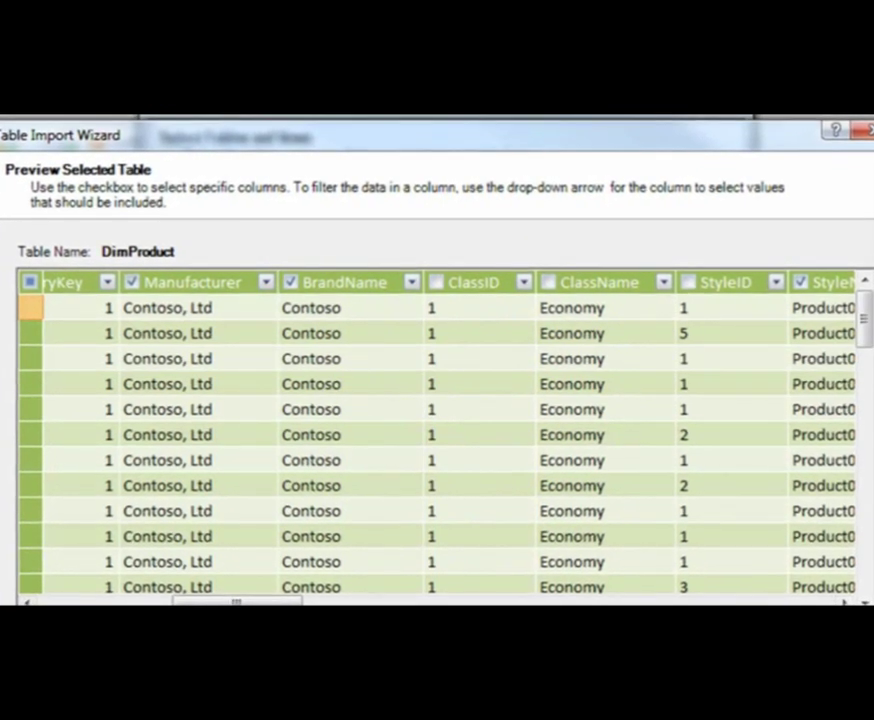
key("Return")
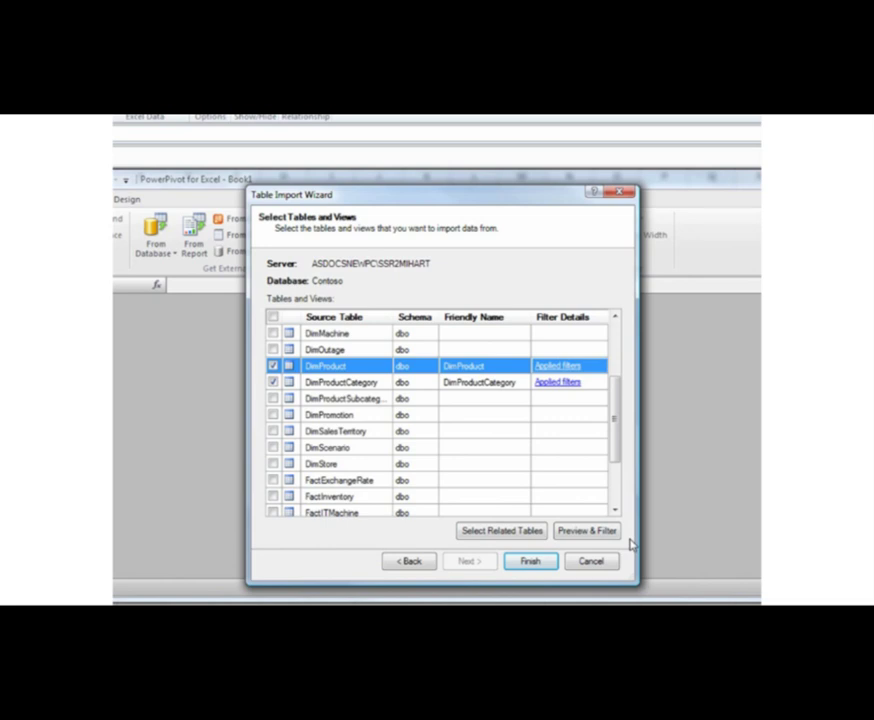
Import the selected tables, close the wizard, and check the relationship of the channelKey column in the FactSales table
left_click(530, 562)
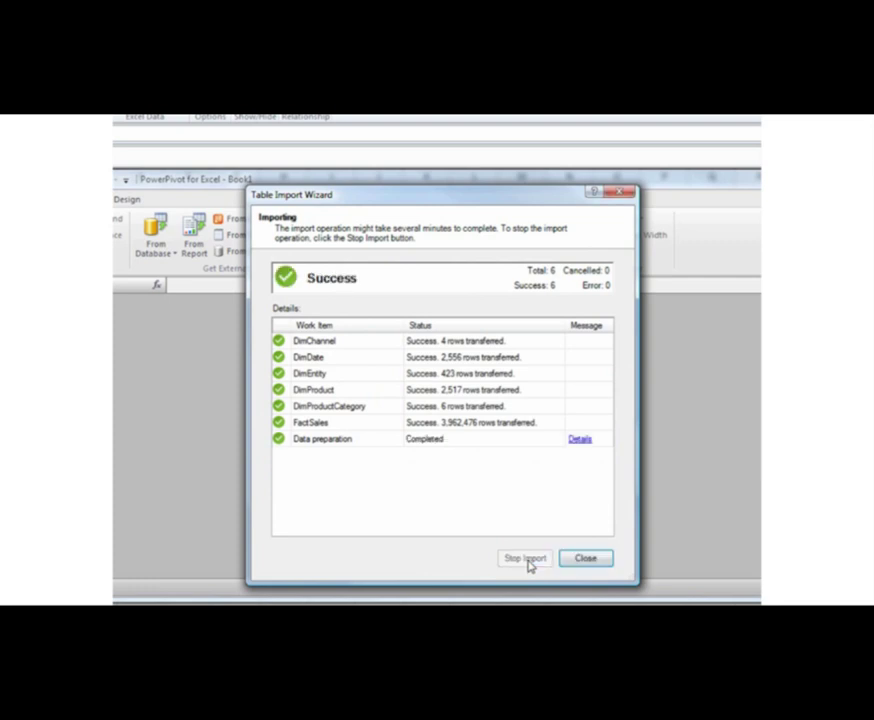
left_click(578, 562)
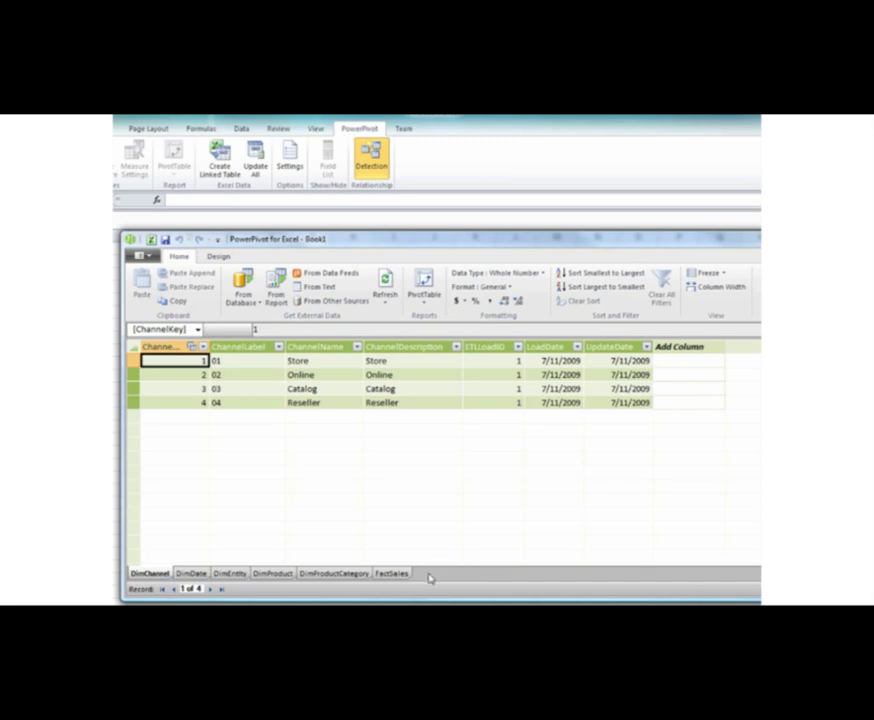
left_click(395, 574)
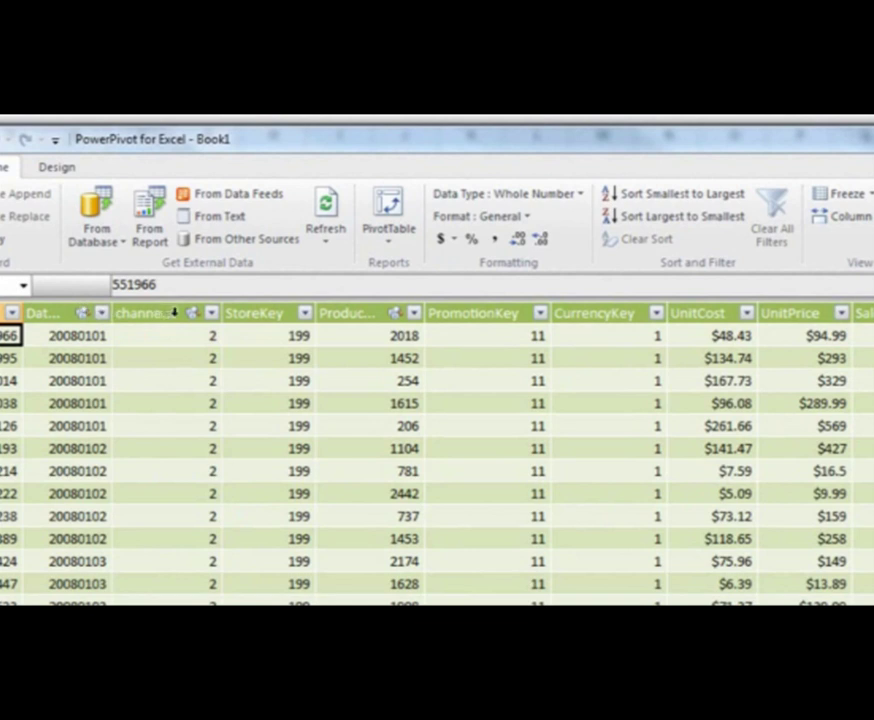
mouse_move(190, 314)
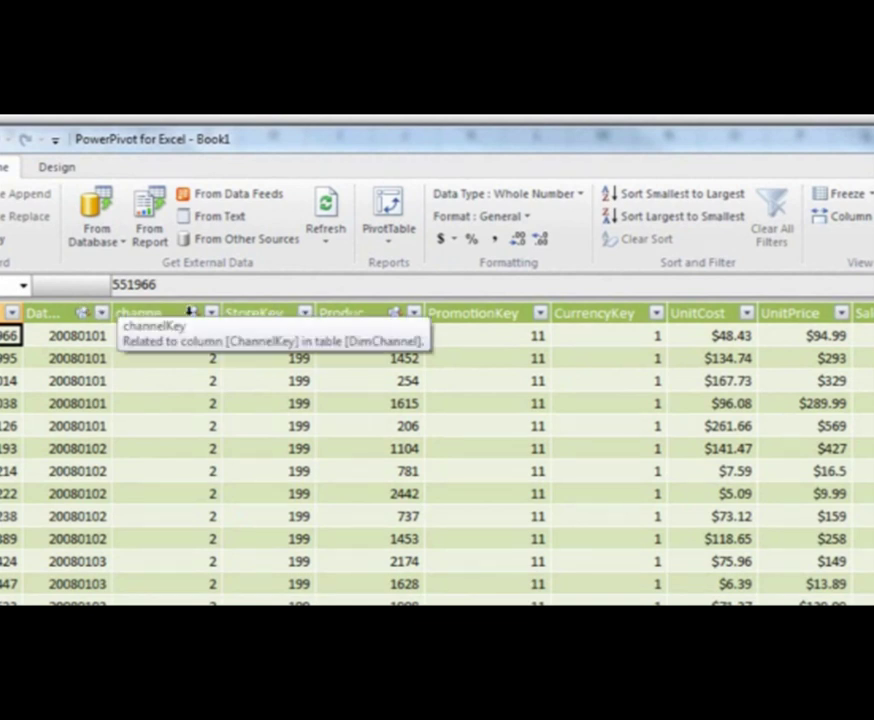